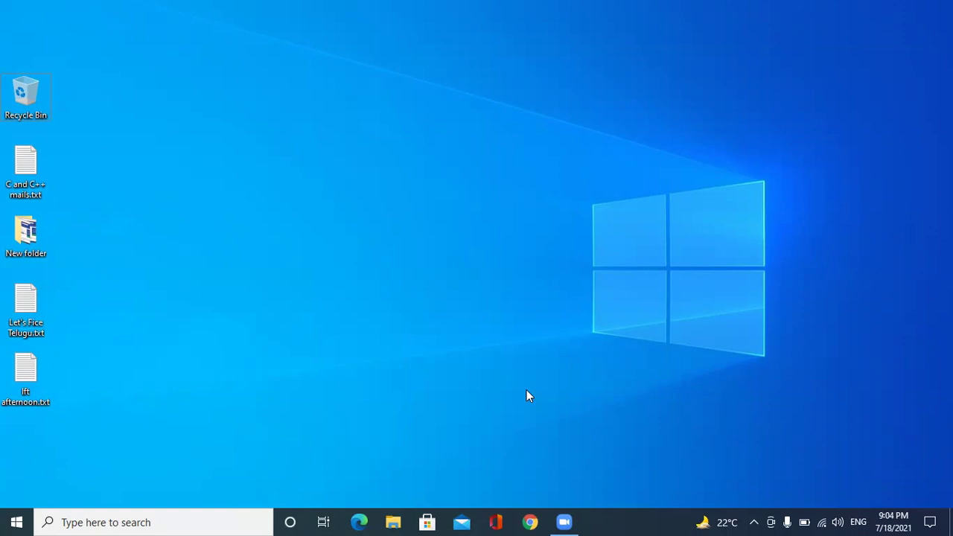
Step: Choose a different speech synthesizer and audio output device for the screen reader and confirm the selection
key(ctrl+Insert+s)
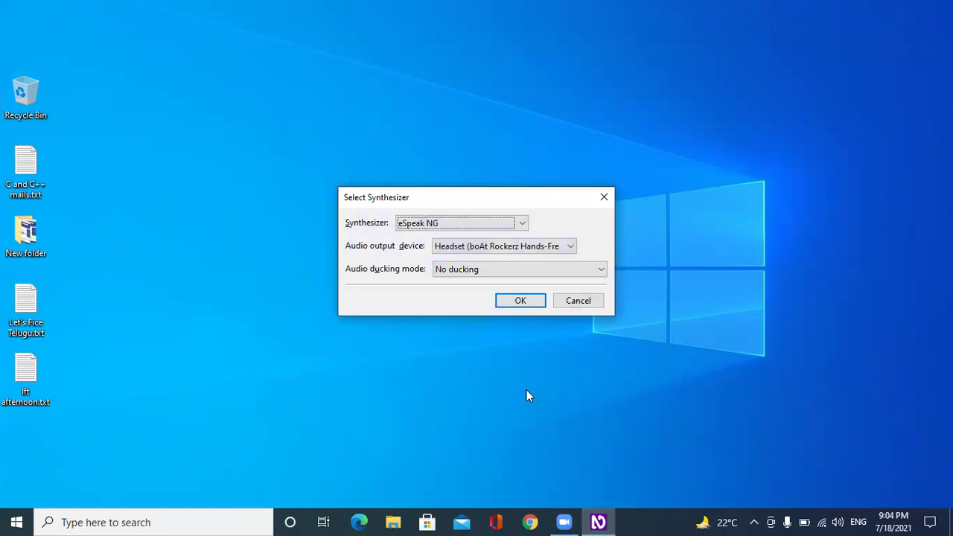
key(Down)
key(Down)
key(Tab)
key(Down)
key(Return)
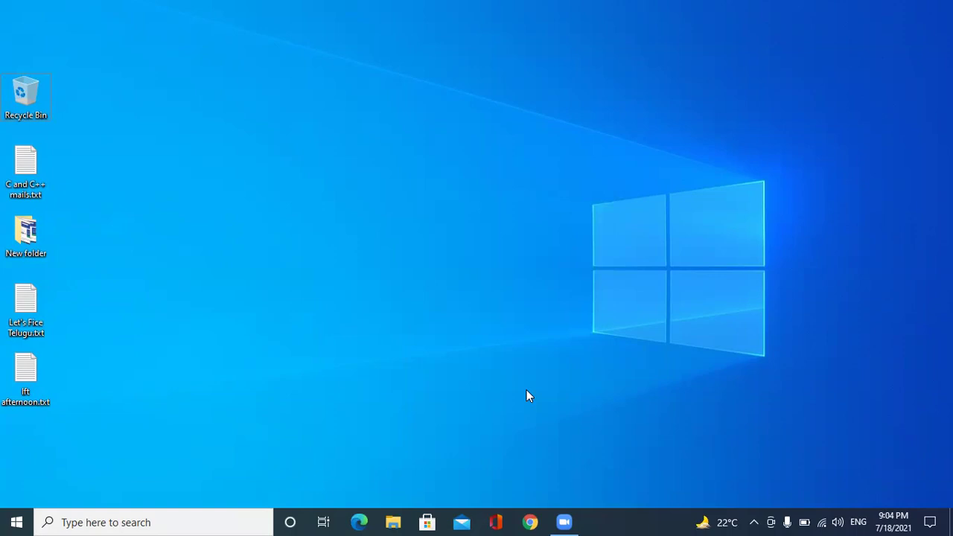
Step: Turn on Clipboard history on the Clipboard page of the System section in Windows Settings
key(super+i)
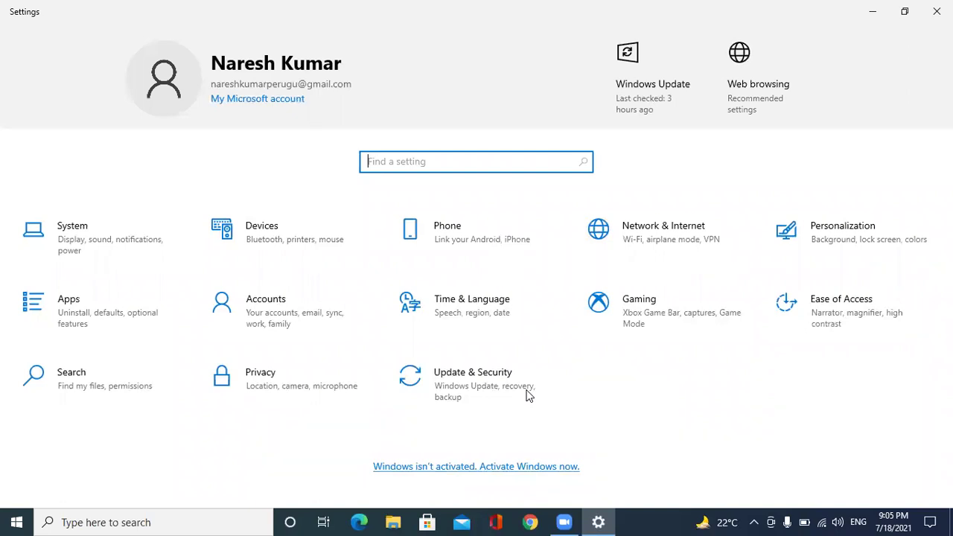
key(Tab)
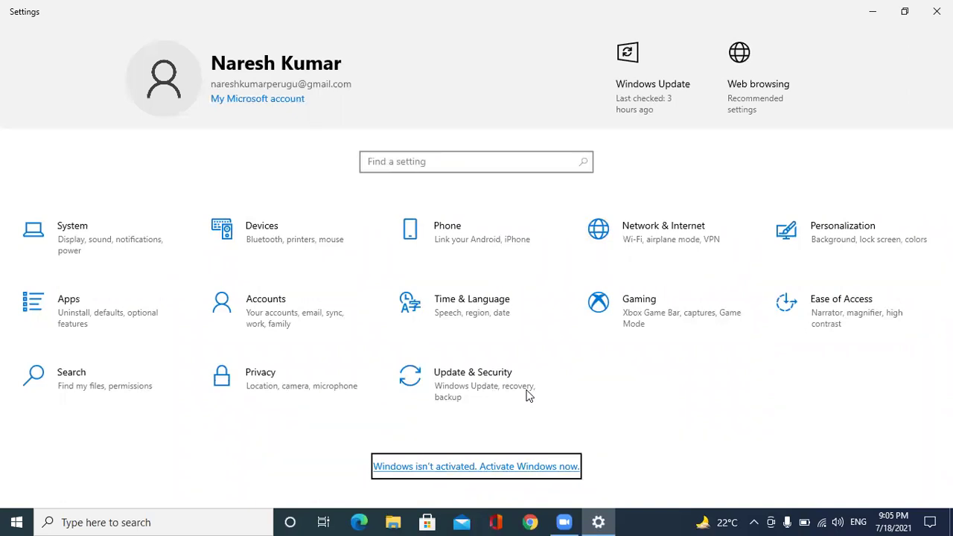
key(Tab)
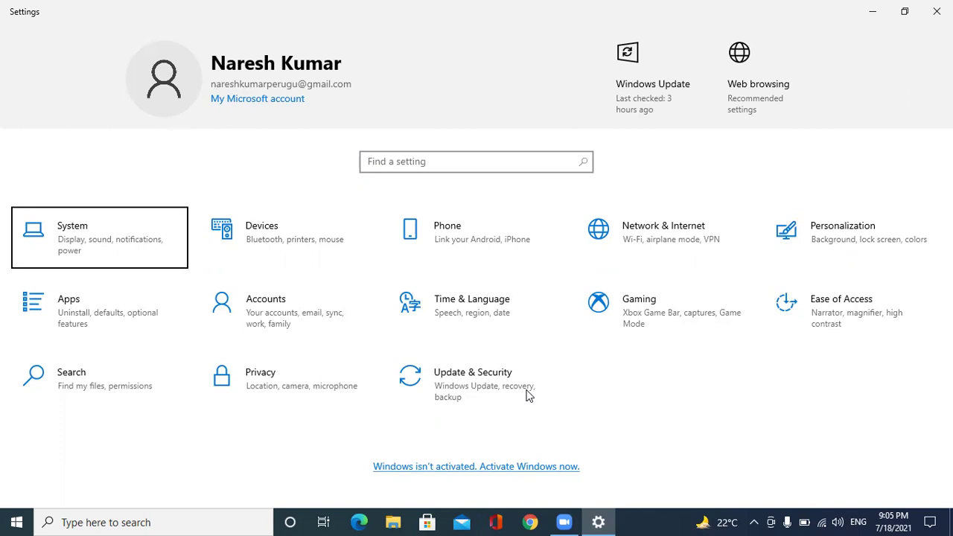
click(528, 395)
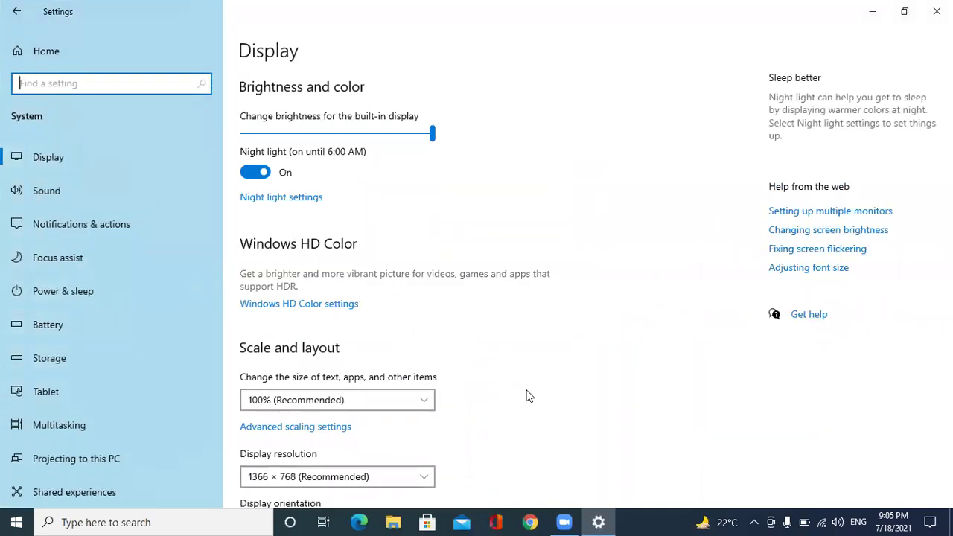
key(Tab)
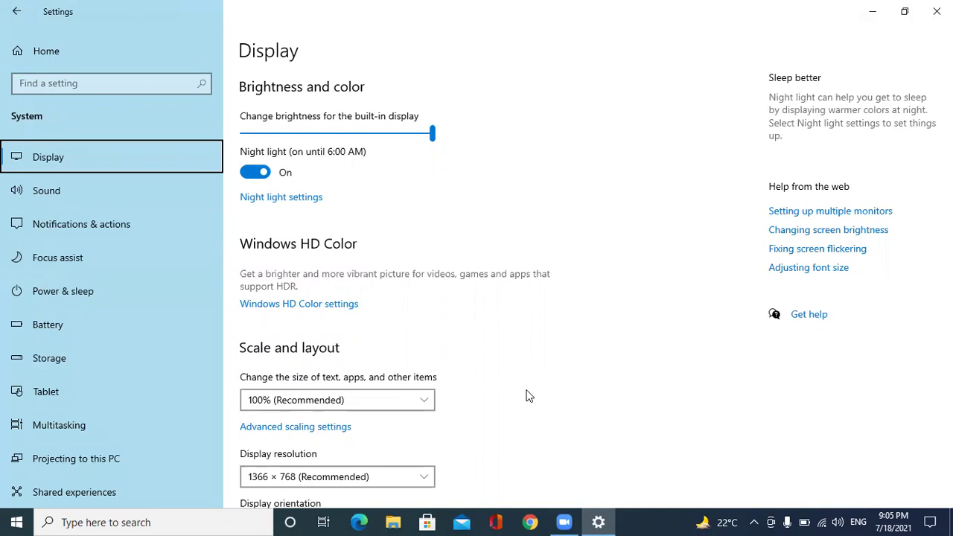
key(End)
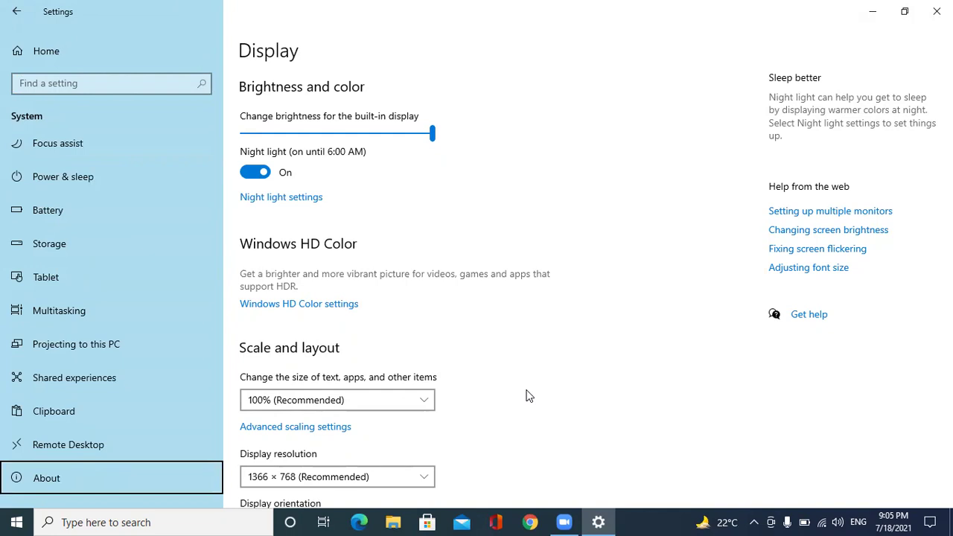
key(Up)
key(Up)
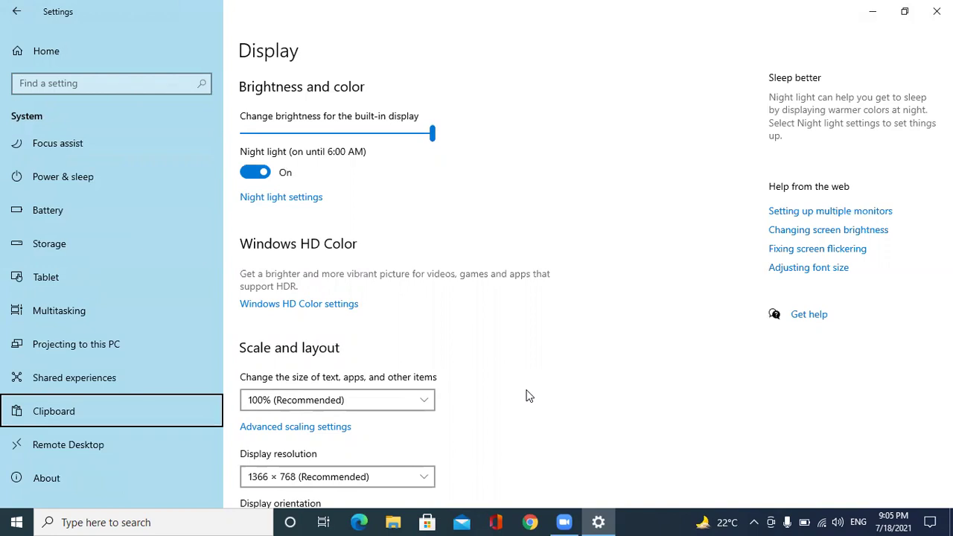
key(Return)
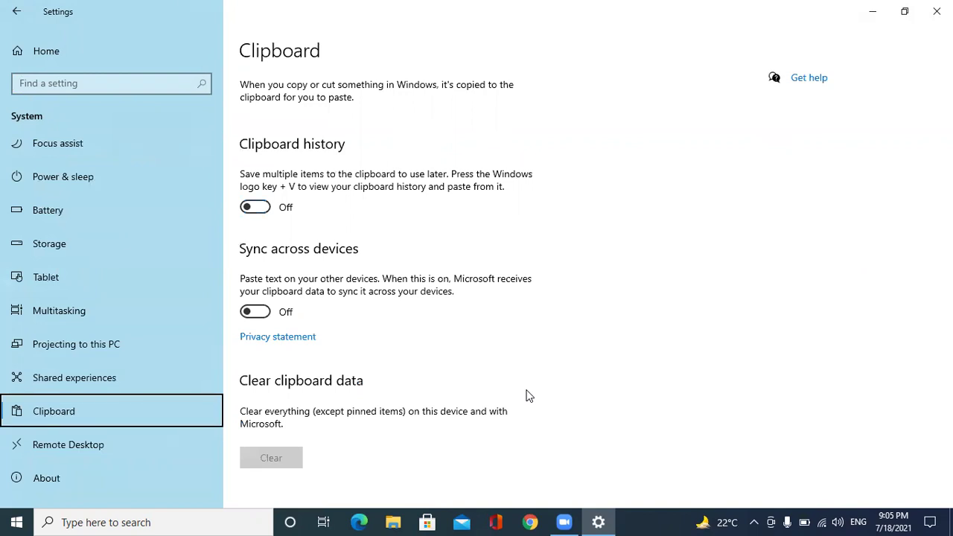
key(Tab)
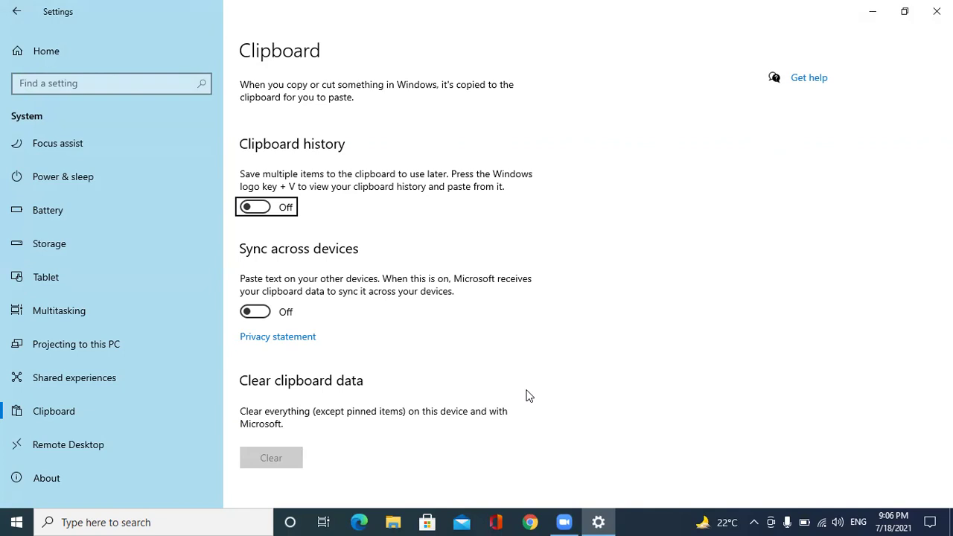
key(space)
Step: Look over the remaining clipboard options, close Settings, and view the clipboard history
key(Tab)
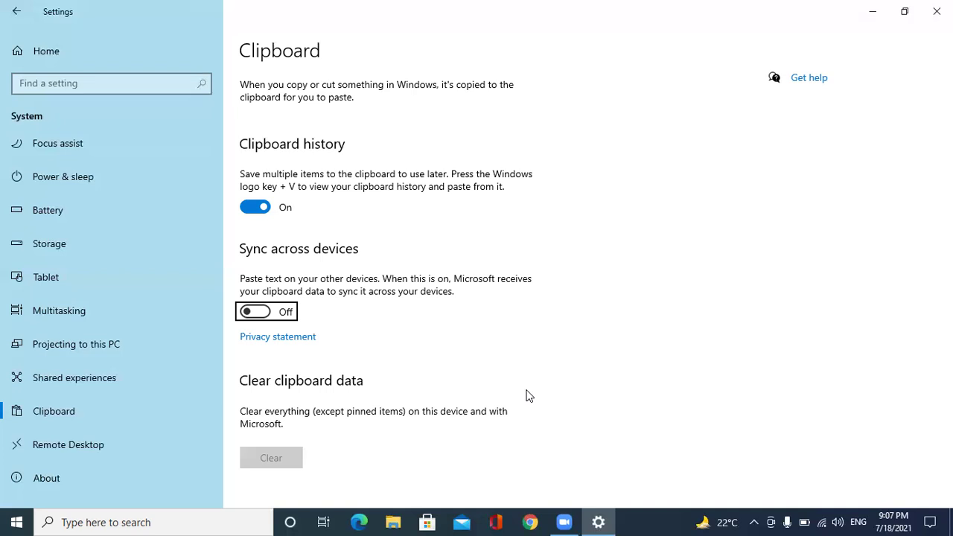
key(Tab)
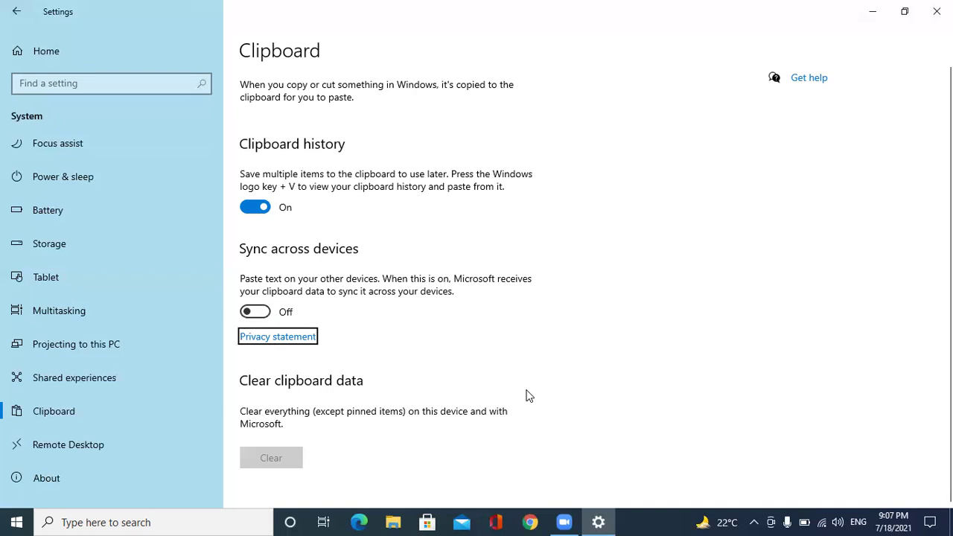
key(shift+Tab)
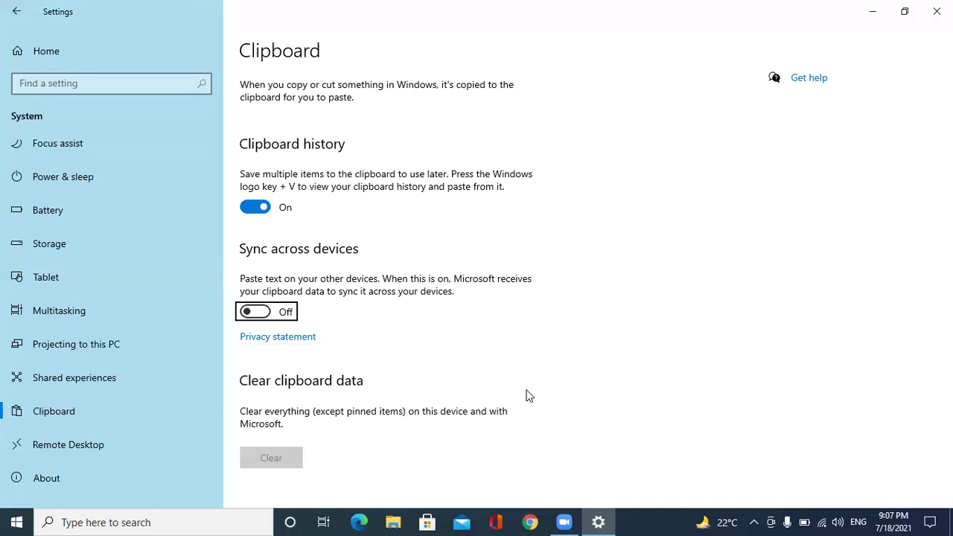
key(Tab)
key(Tab)
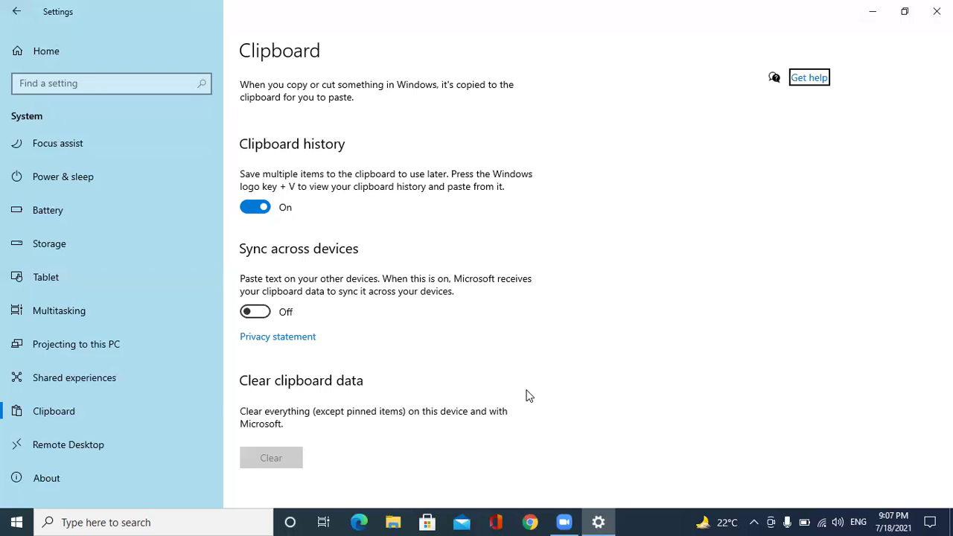
key(alt+F4)
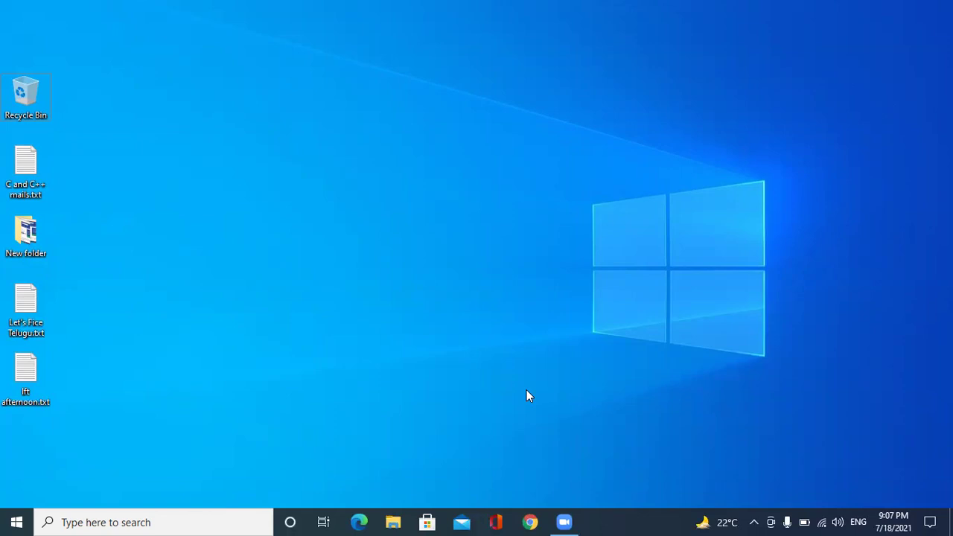
key(super+v)
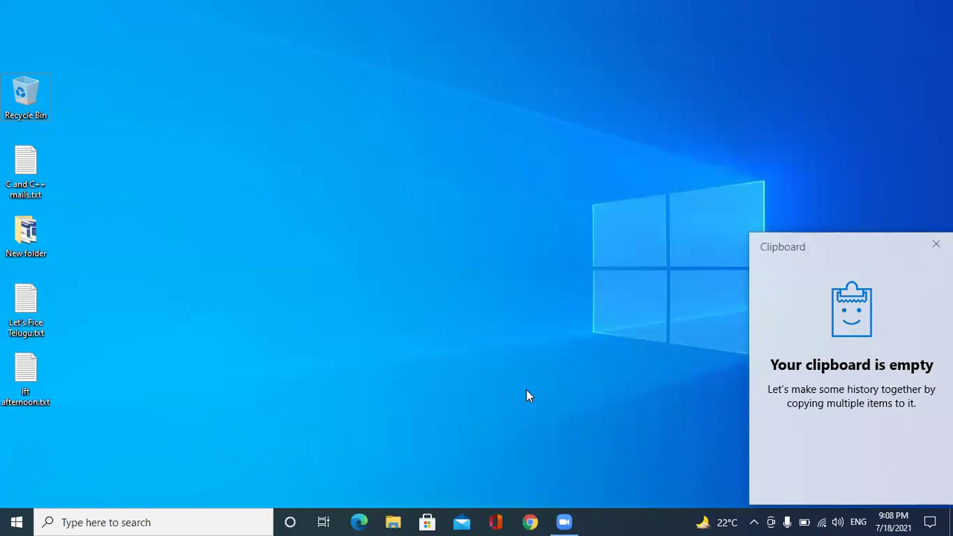
key(Escape)
Step: Open a blank Notepad document and maximize its window
key(super+r)
text(notep)
key(ctrl+a)
key(BackSpace)
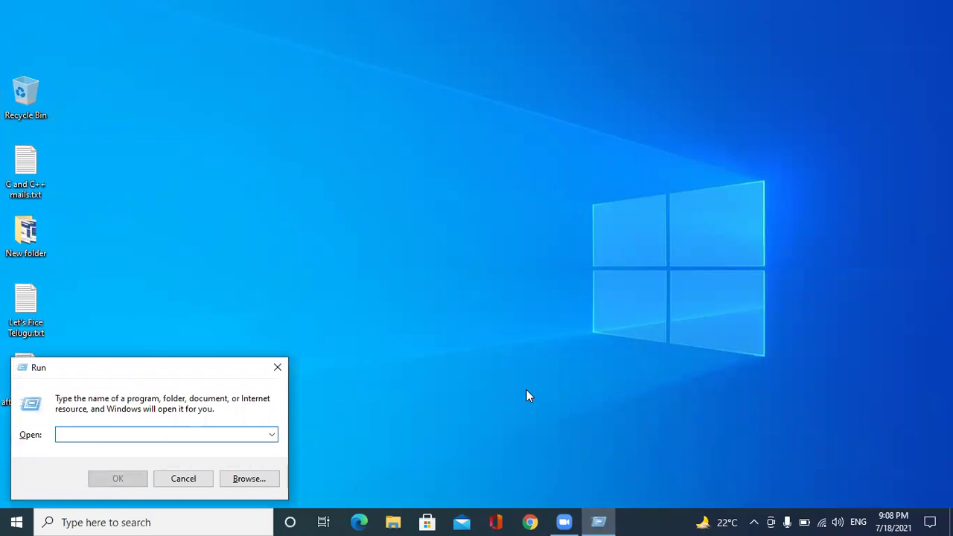
text(notep)
key(Return)
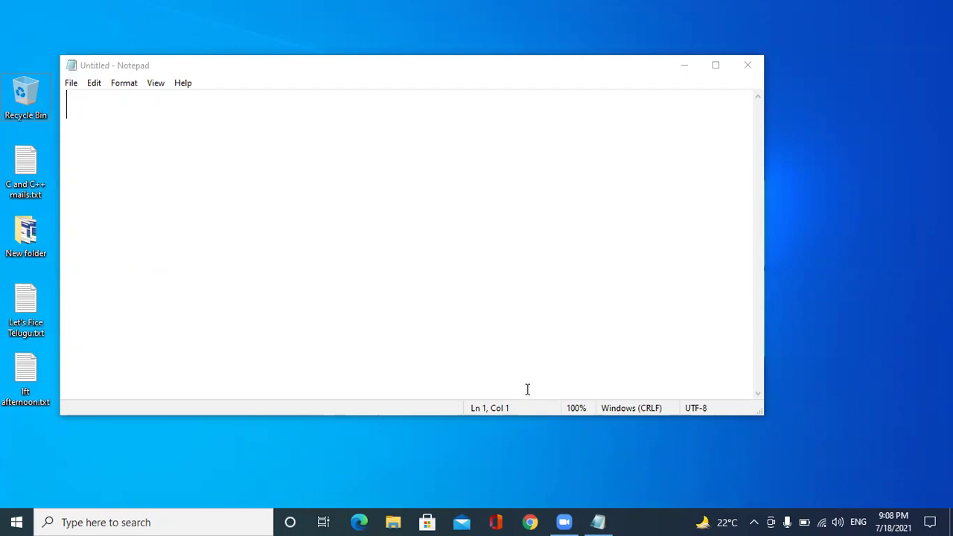
key(Caps_Lock)
key(alt+F4)
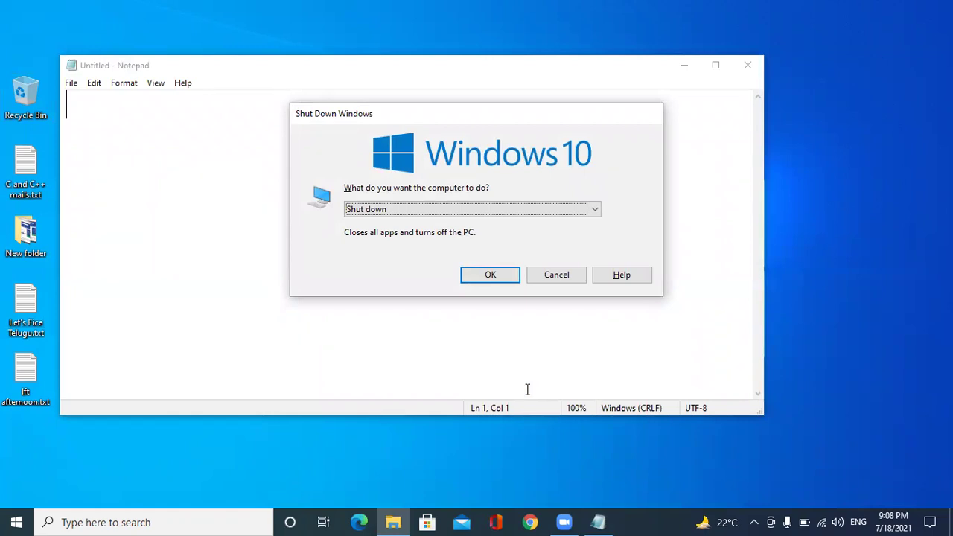
key(Return)
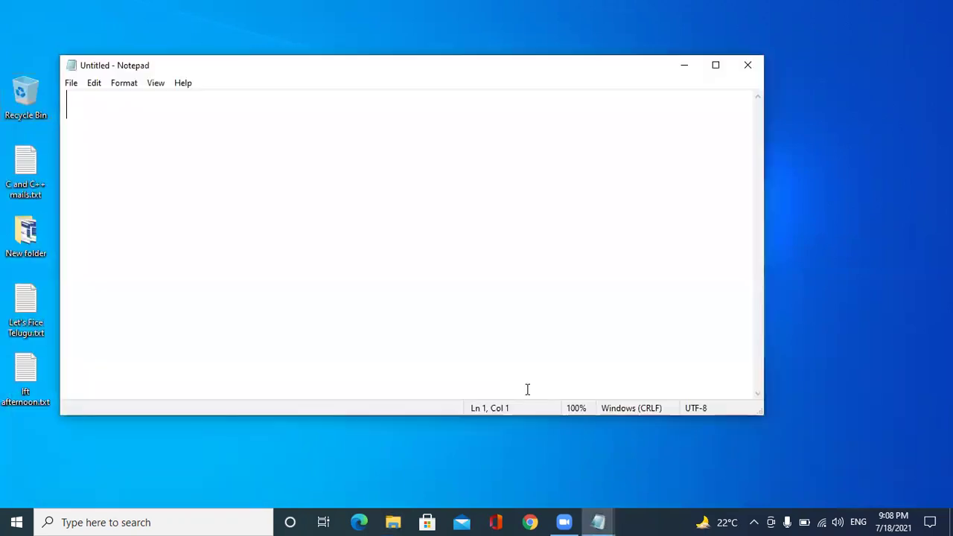
key(super+Up)
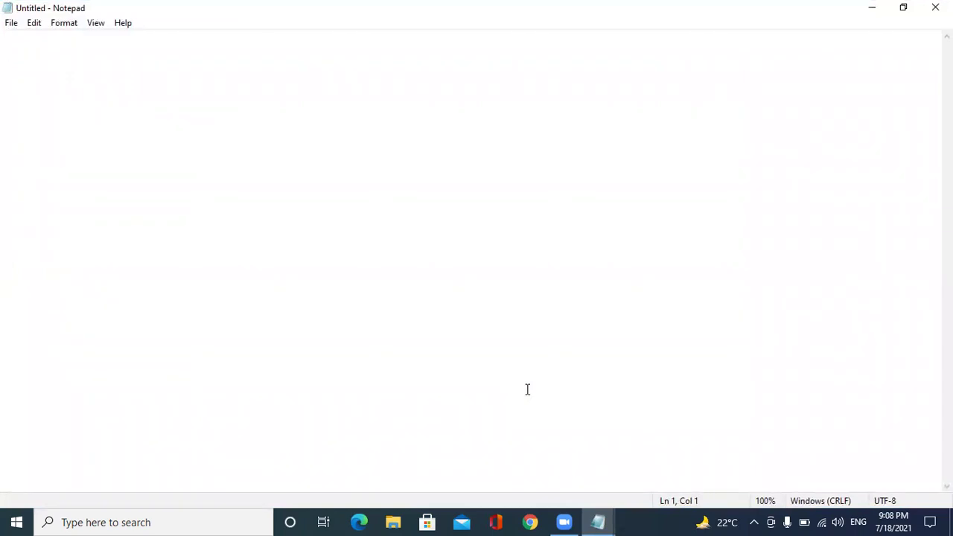
Step: Write "We are discussing about clipboard" in the Notepad document and cut the whole line to the clipboard
text(W)
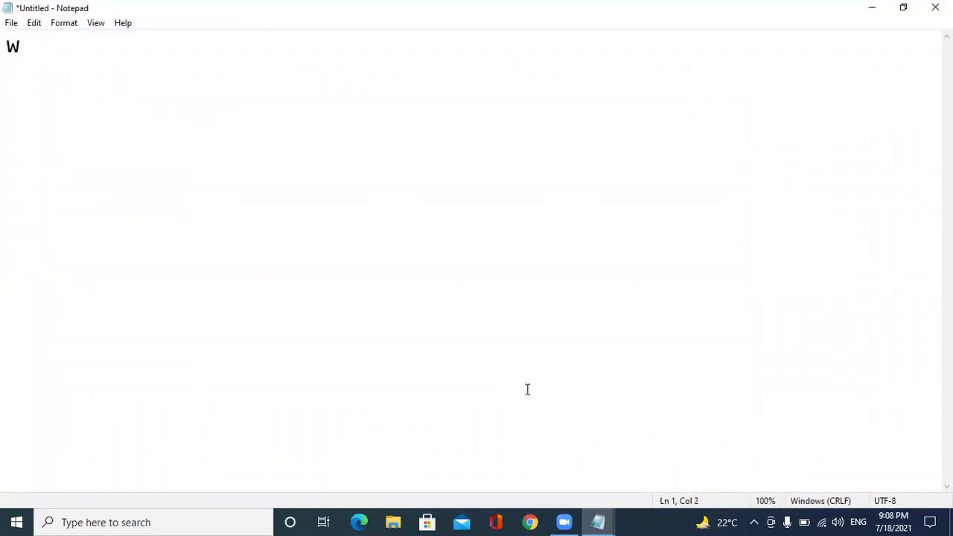
key(ctrl+z)
key(Caps_Lock)
text(We are discussing abou)
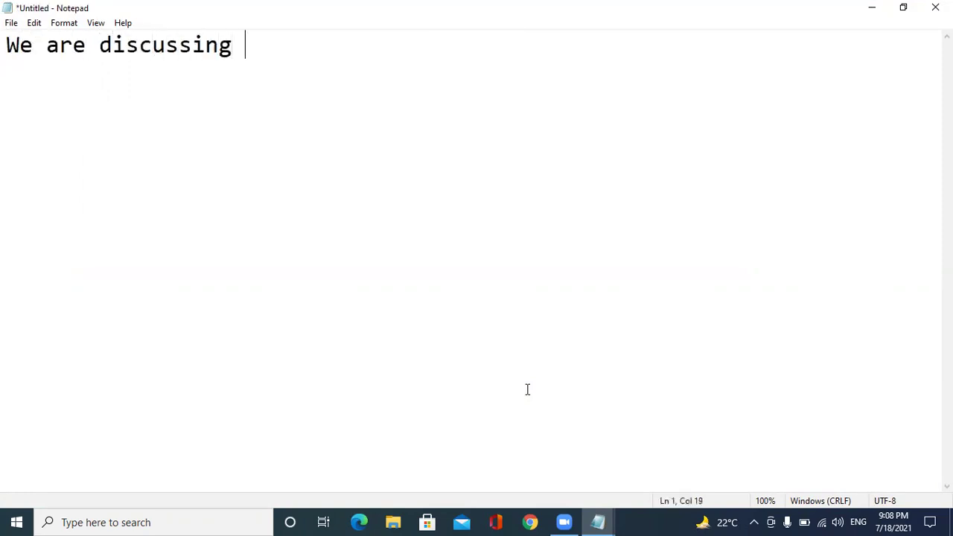
key(BackSpace)
key(BackSpace)
text(ut )
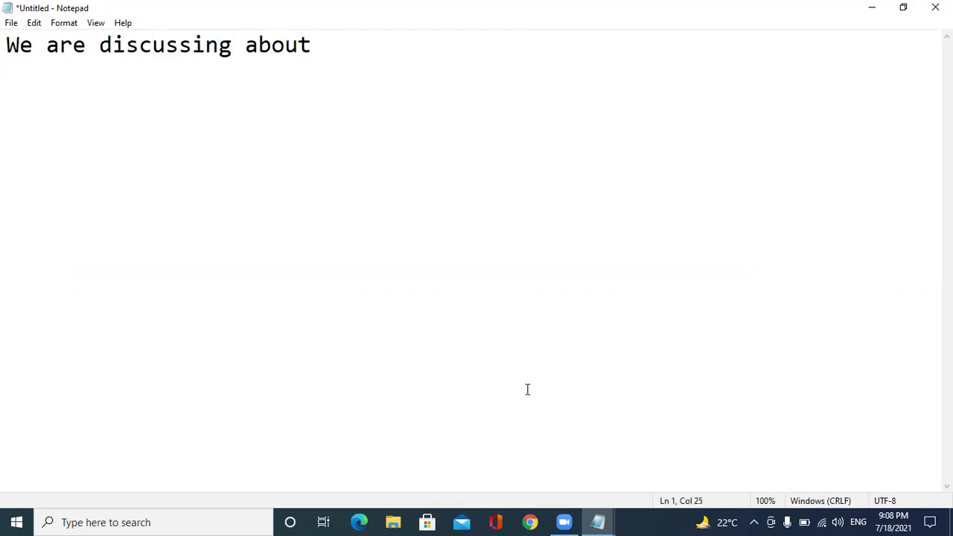
text(clipboard)
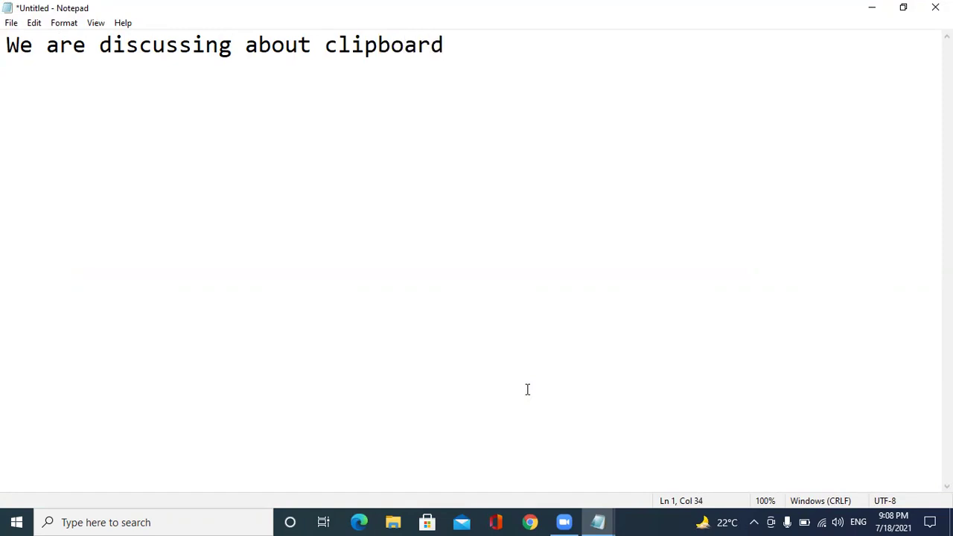
key(ctrl+a)
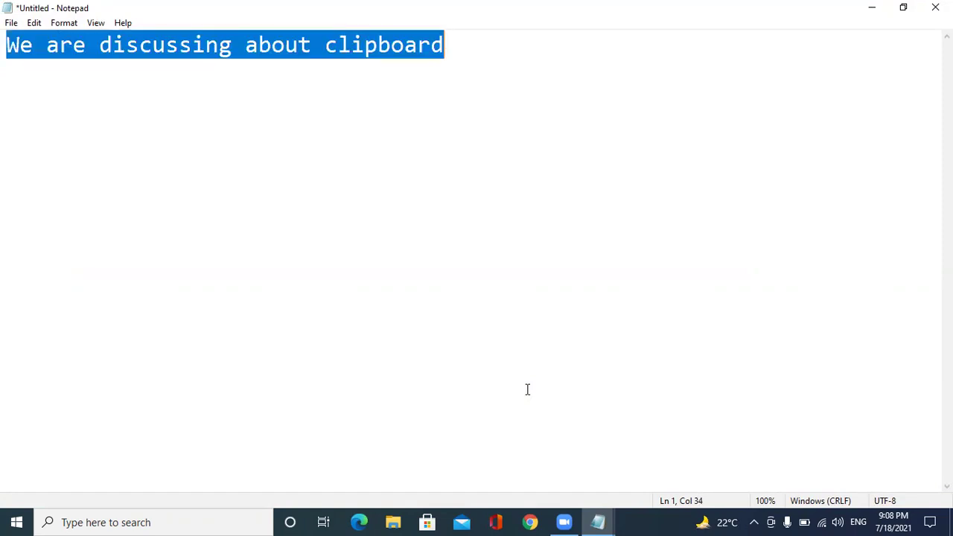
key(ctrl+x)
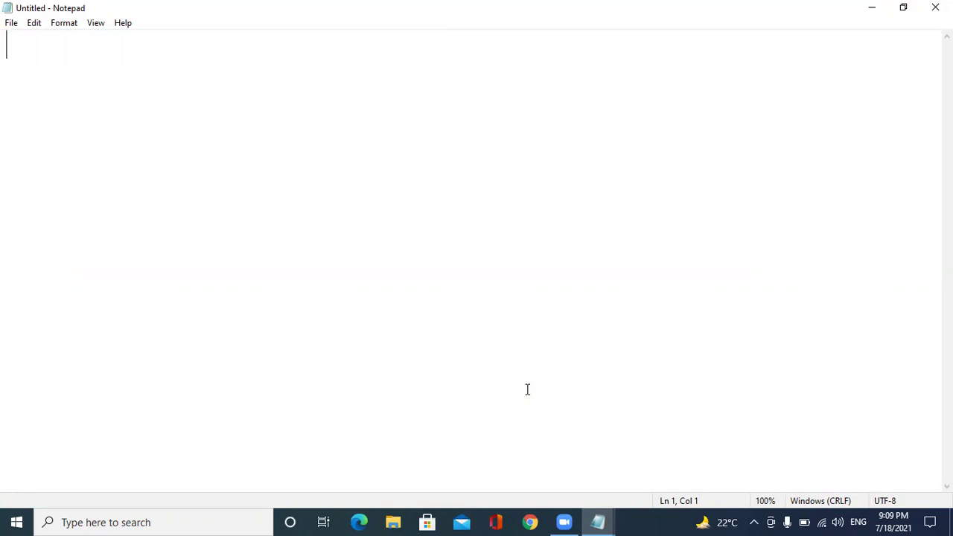
Step: Leave Notepad and switch to Google Chrome with a new tab open
key(super+d)
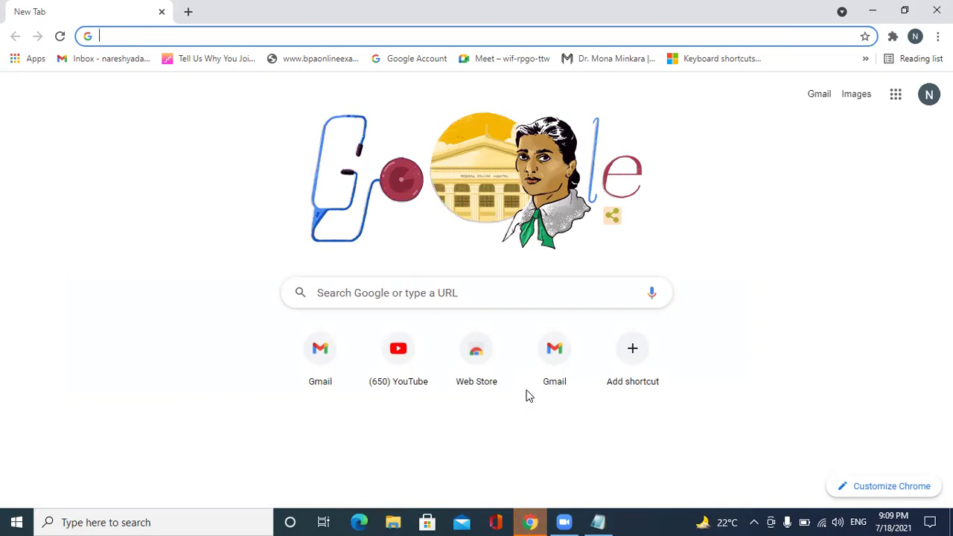
key(super+e)
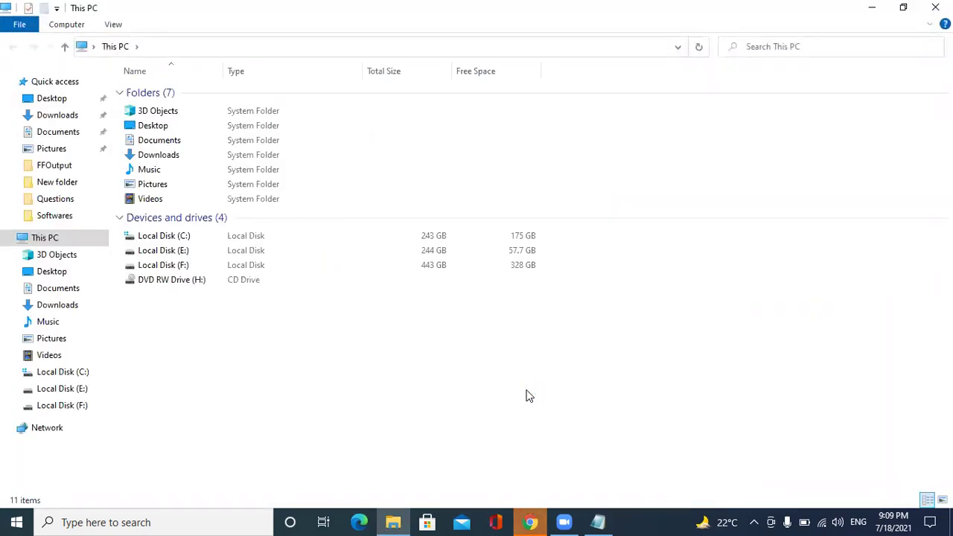
key(alt+F4)
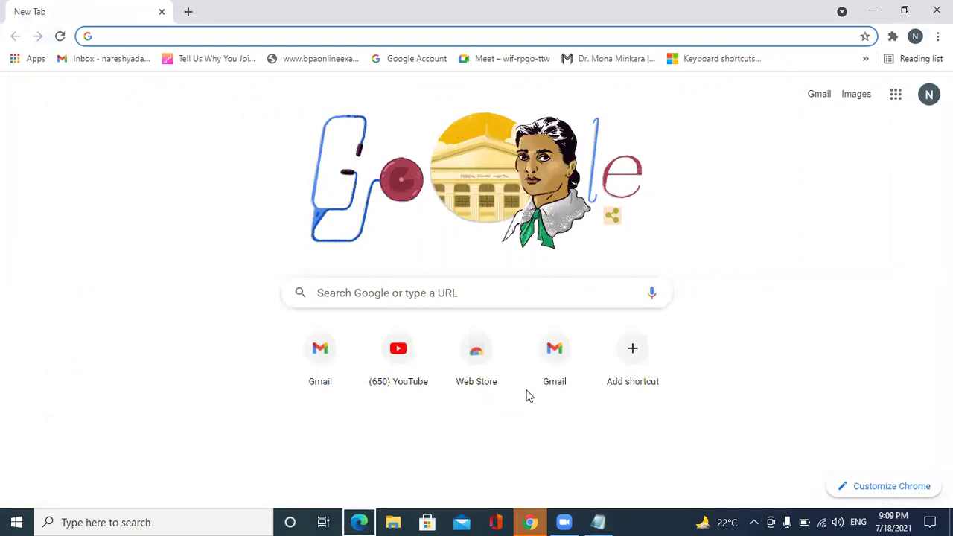
key(Right)
key(Right)
key(Right)
key(Right)
key(Right)
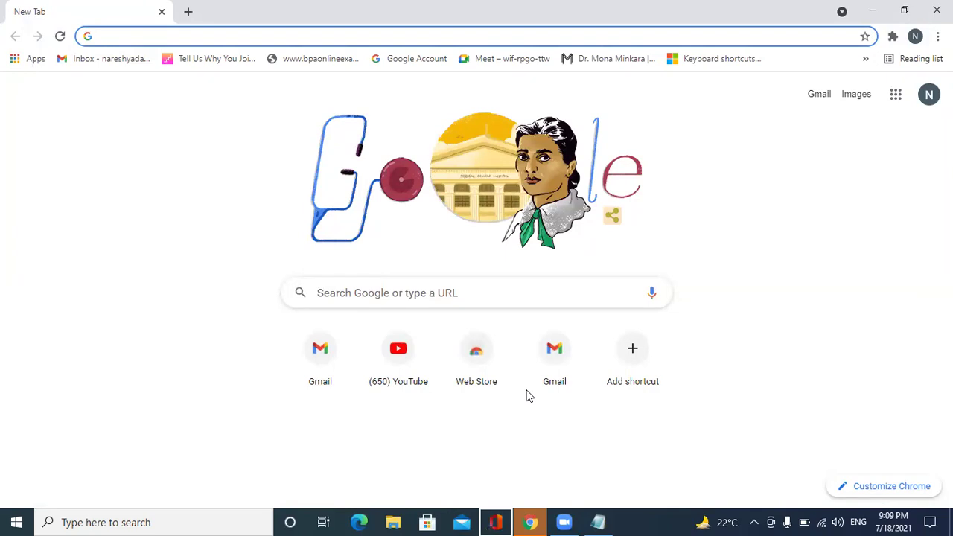
key(Escape)
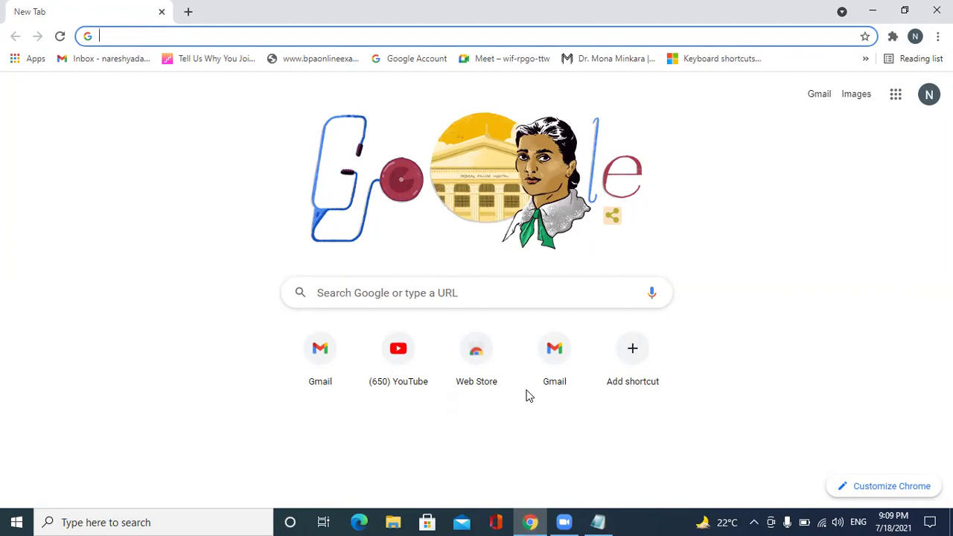
Step: Search Google for "about clipboard" and return to the desktop
key(Tab)
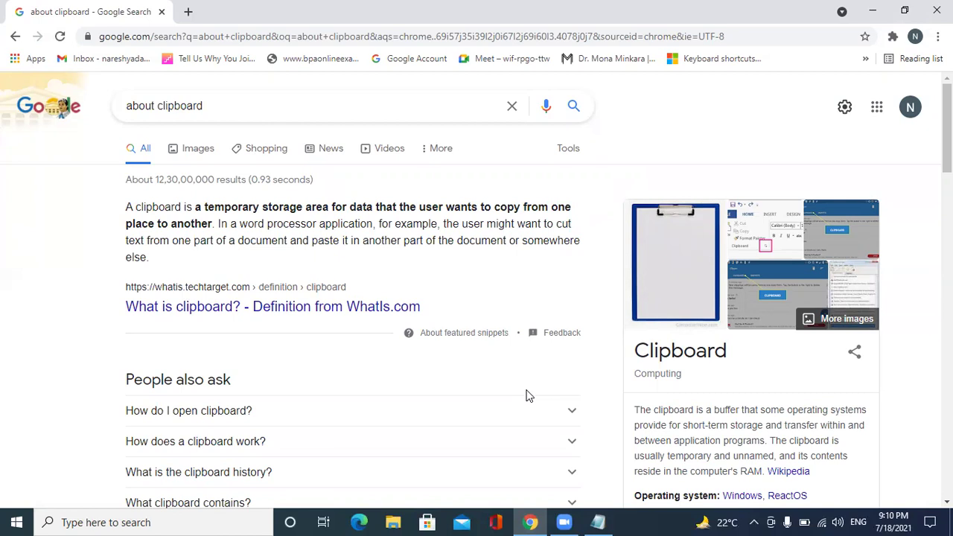
key(super+d)
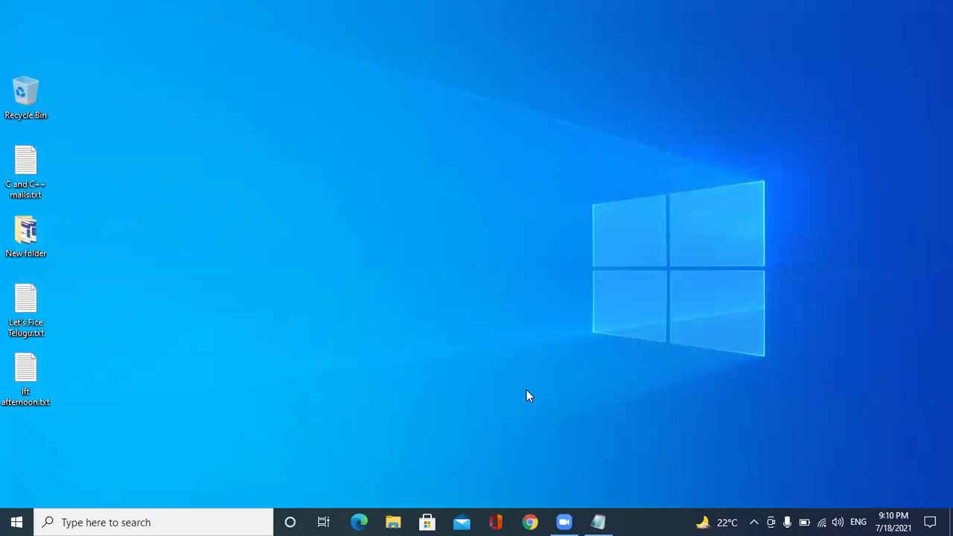
Step: Open a blank Notepad document and maximize it for pasting from the clipboard history
key(super+r)
text(notepad)
key(Return)
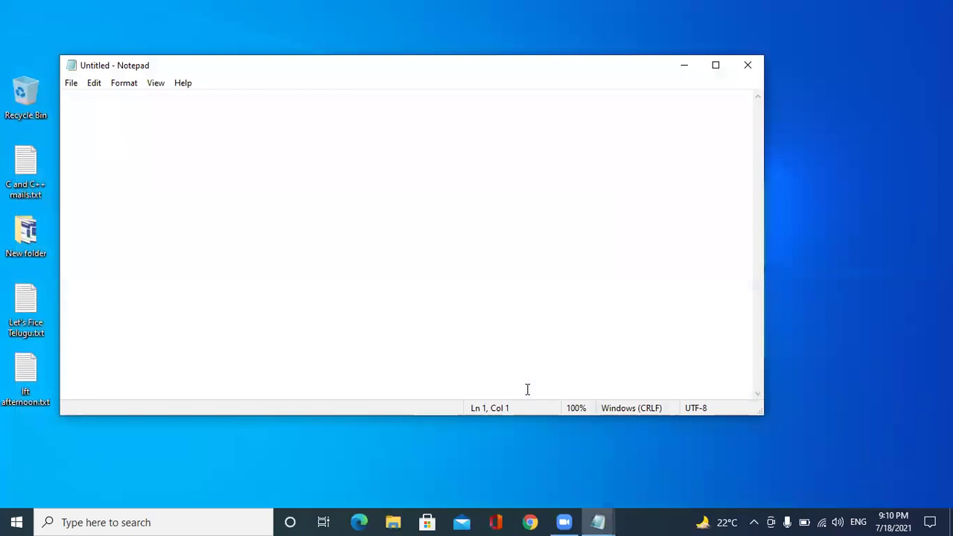
key(super+Up)
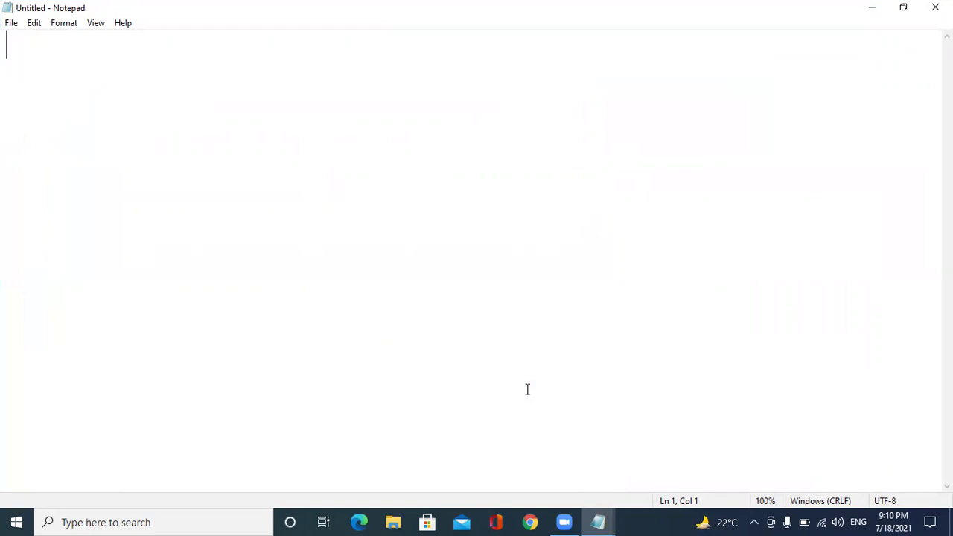
Step: Paste the "A clipboard is a temporary storage area" entry from the Windows clipboard history into the blank document
key(super+v)
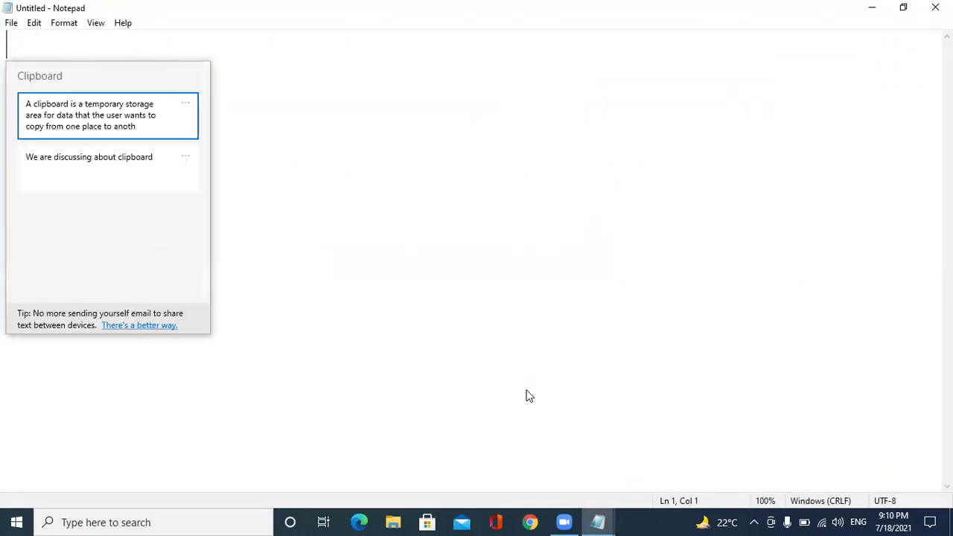
click(527, 389)
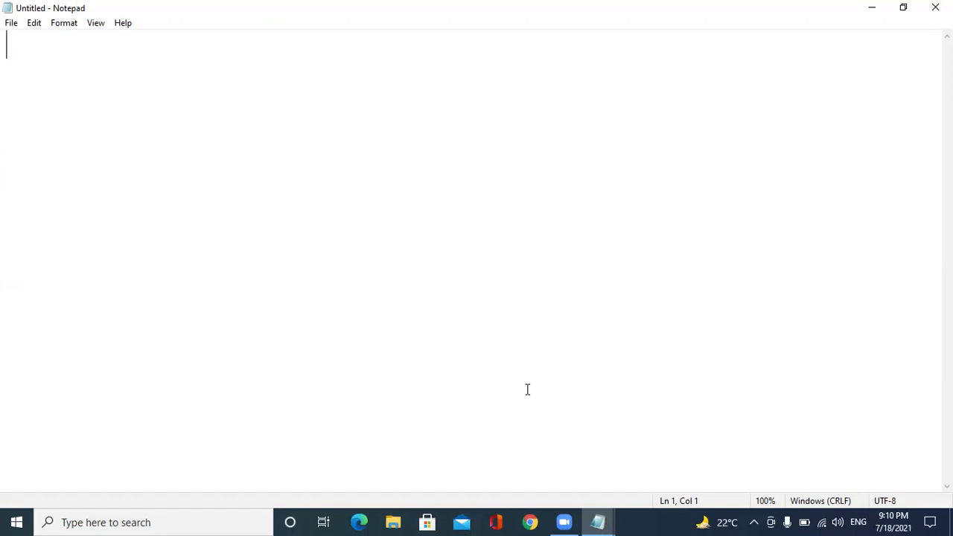
key(super+v)
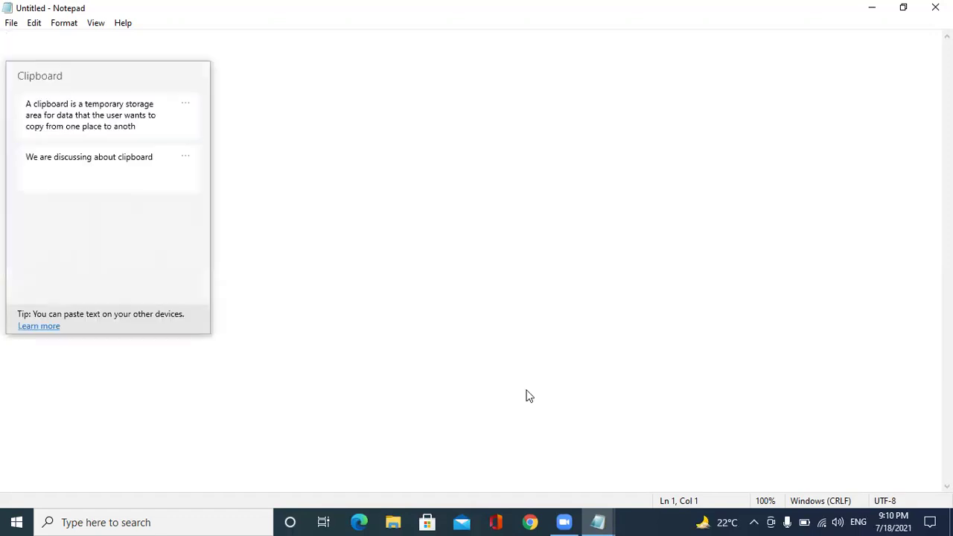
key(Down)
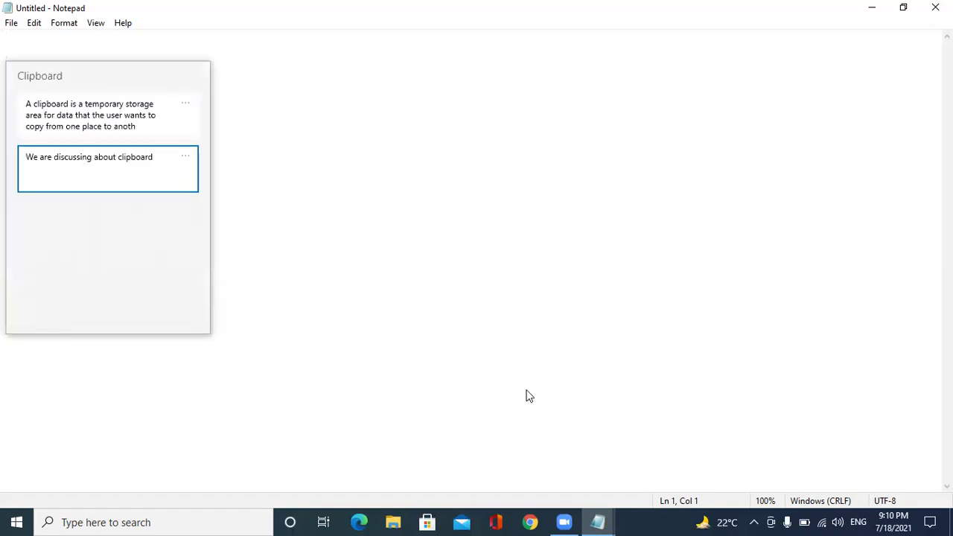
key(Up)
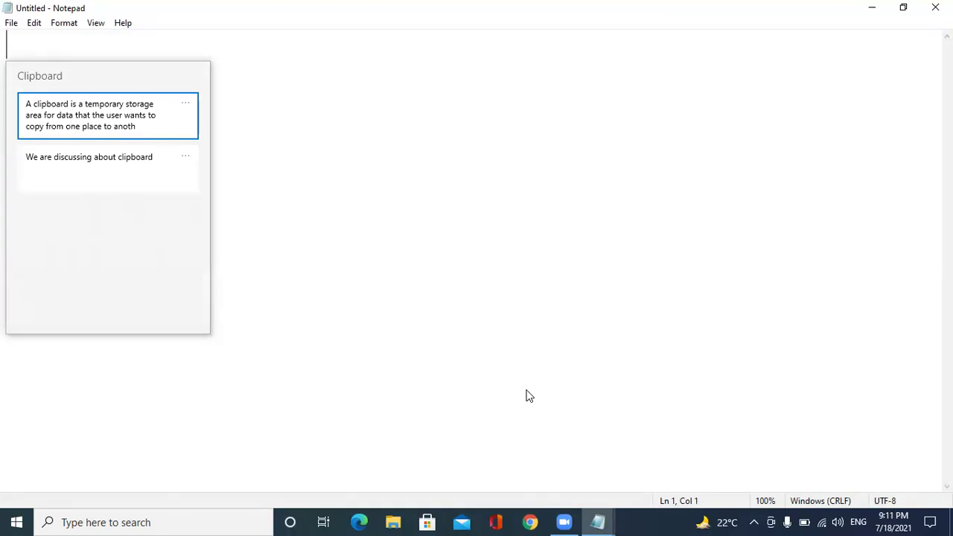
key(Down)
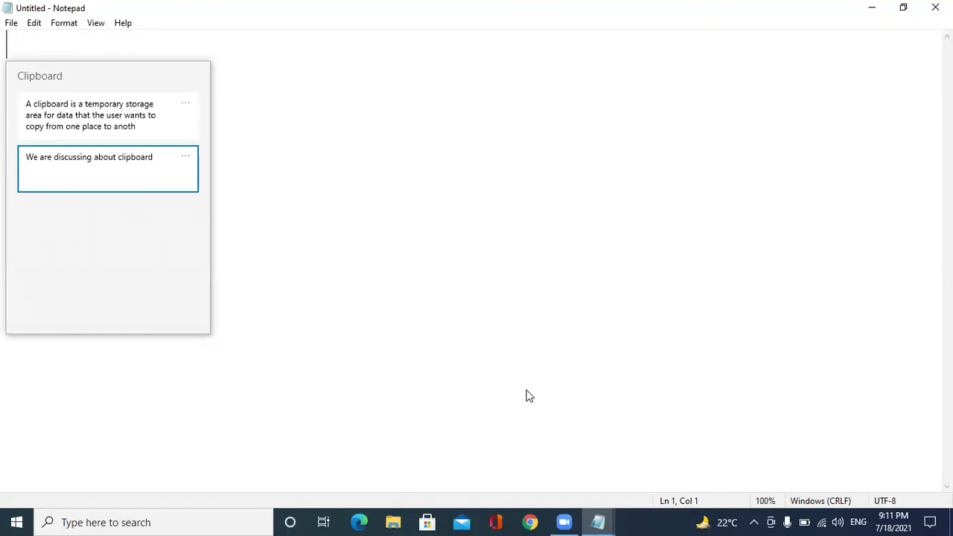
key(Up)
key(Return)
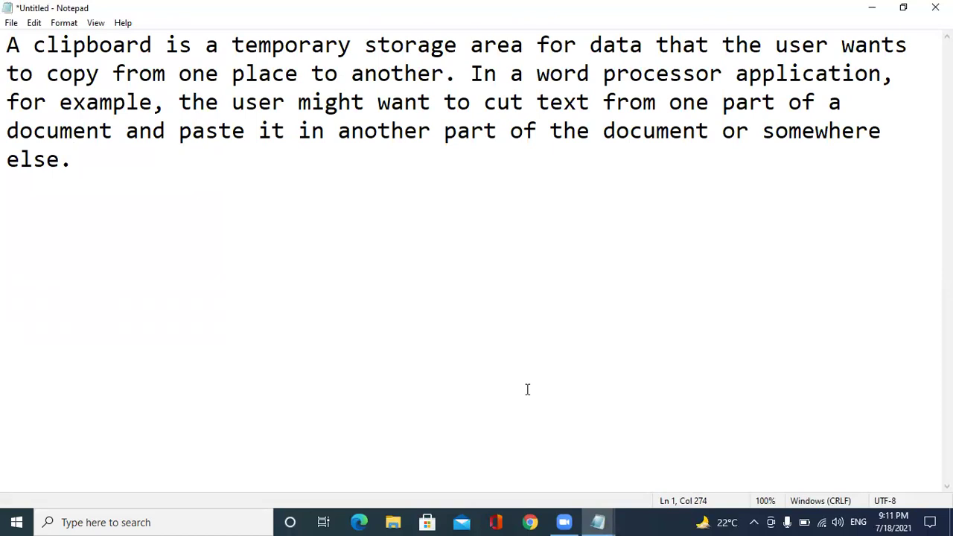
Step: Review the pasted clipboard definition line by line, from its beginning to its last line
key(Up)
key(Up)
key(Up)
key(Up)
key(Home)
key(Down)
key(Down)
key(Down)
key(Down)
Step: Add a new line after the paragraph and paste the "We are discussing about clipboard" entry from the clipboard history
key(End)
key(Return)
key(super+v)
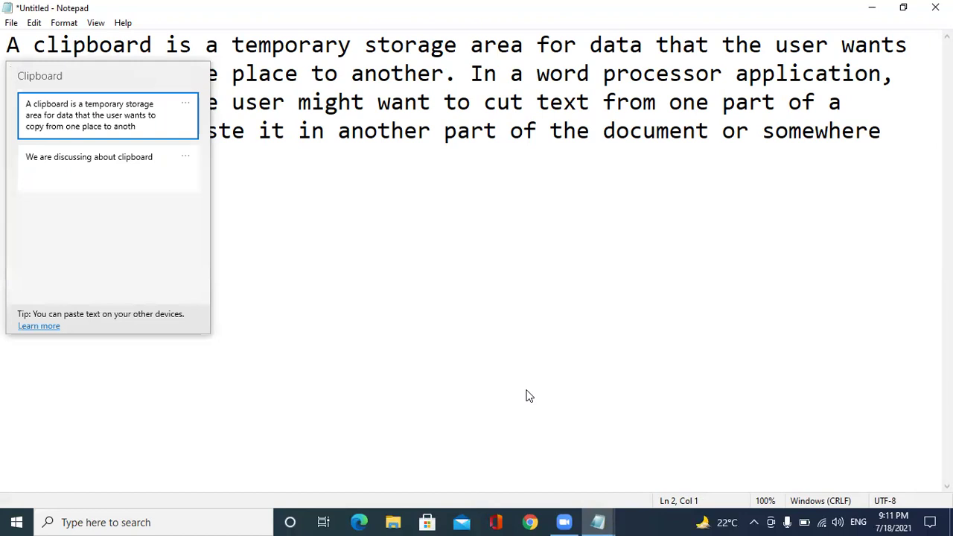
key(Down)
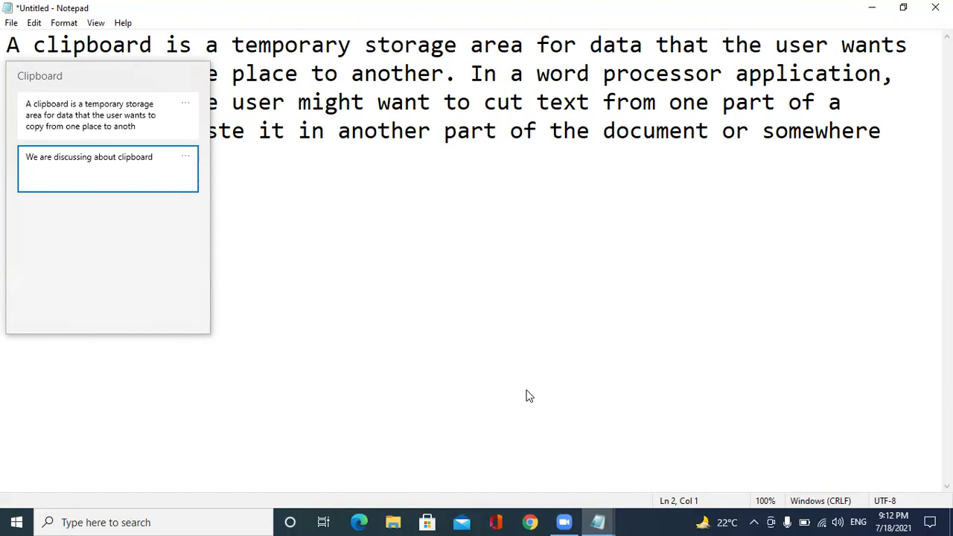
key(Return)
key(Up)
key(Down)
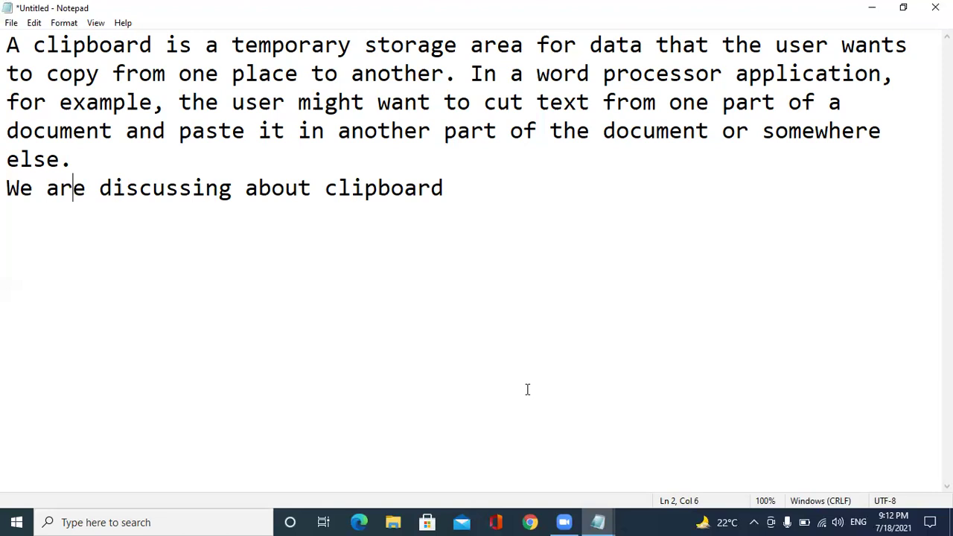
Step: Close the untitled Notepad document without saving its changes
key(alt+F4)
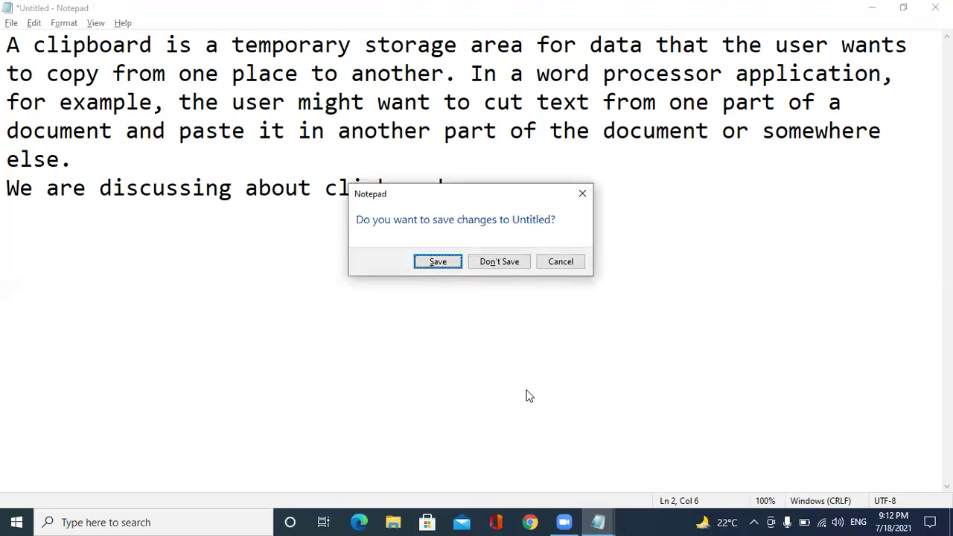
key(n)
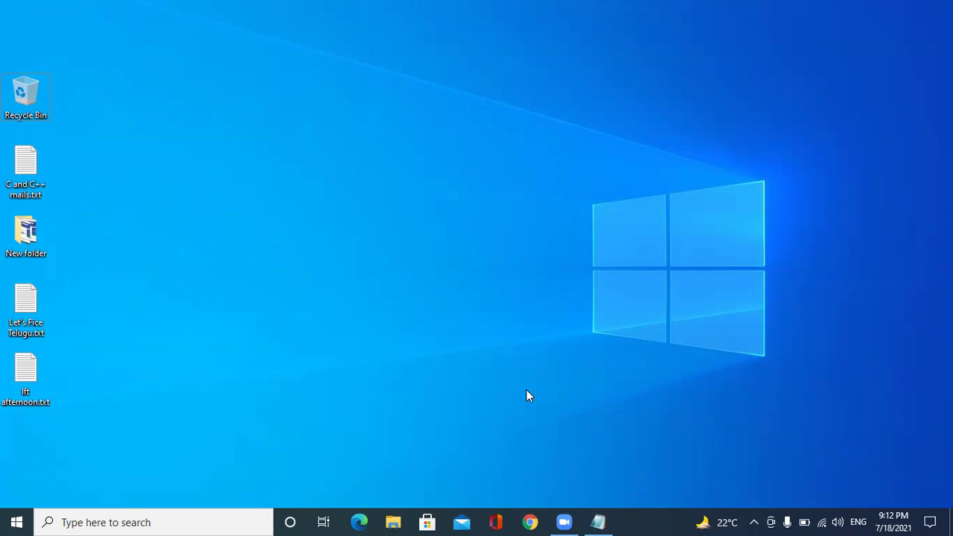
Step: Switch the NVDA screen reader's audio output to the next available device in its synthesizer settings and apply the change
key(ctrl+Insert+s)
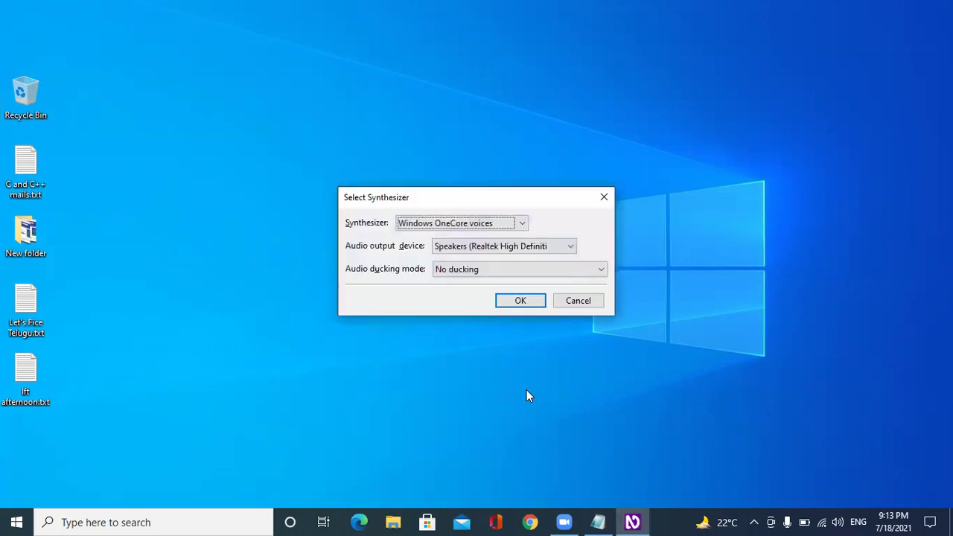
key(Tab)
key(Down)
key(Return)
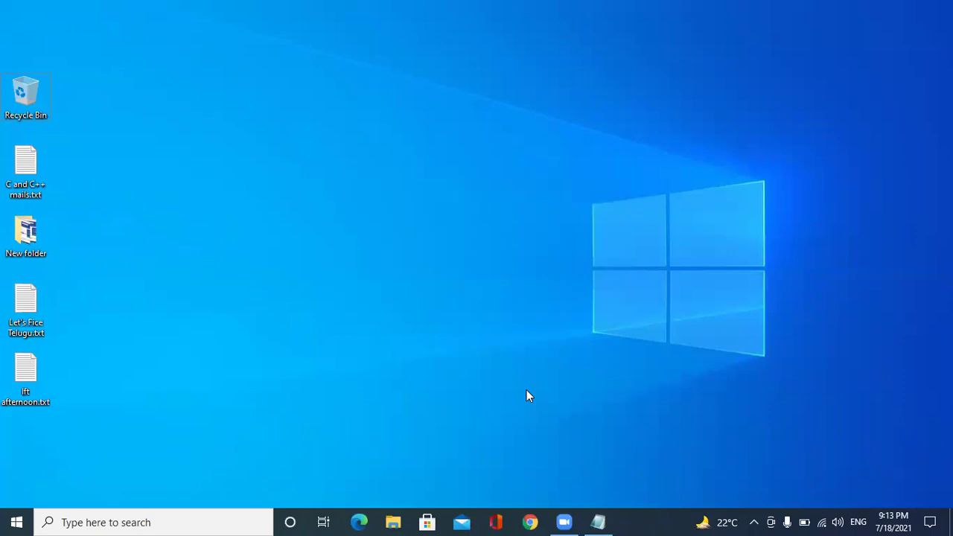